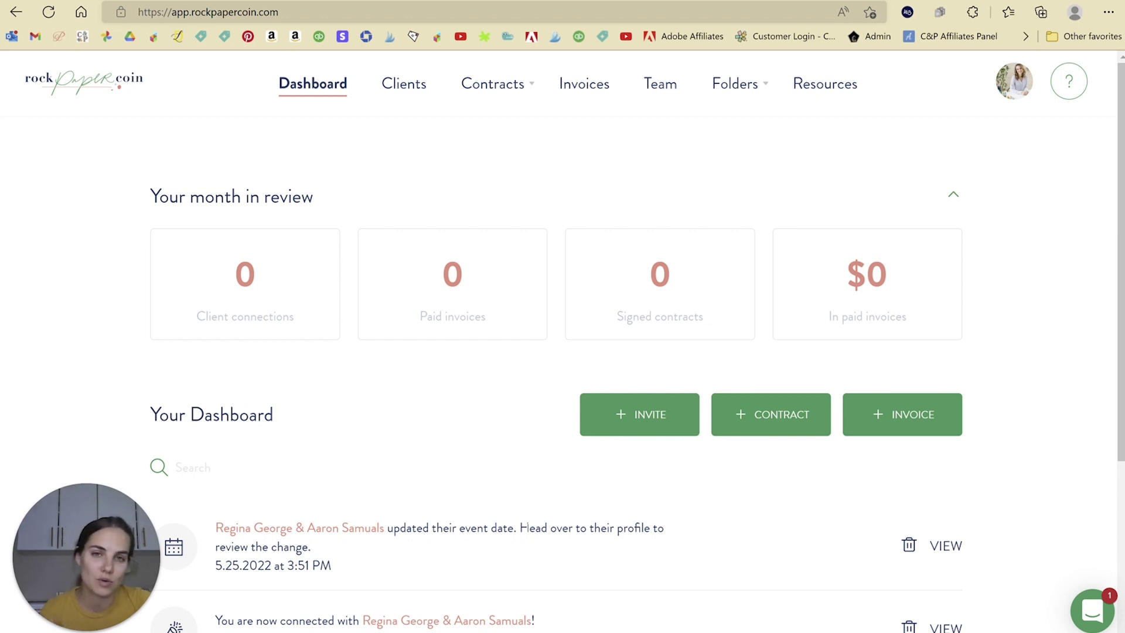
Step: Open the couple's client profile from the Clients list
left_click(404, 83)
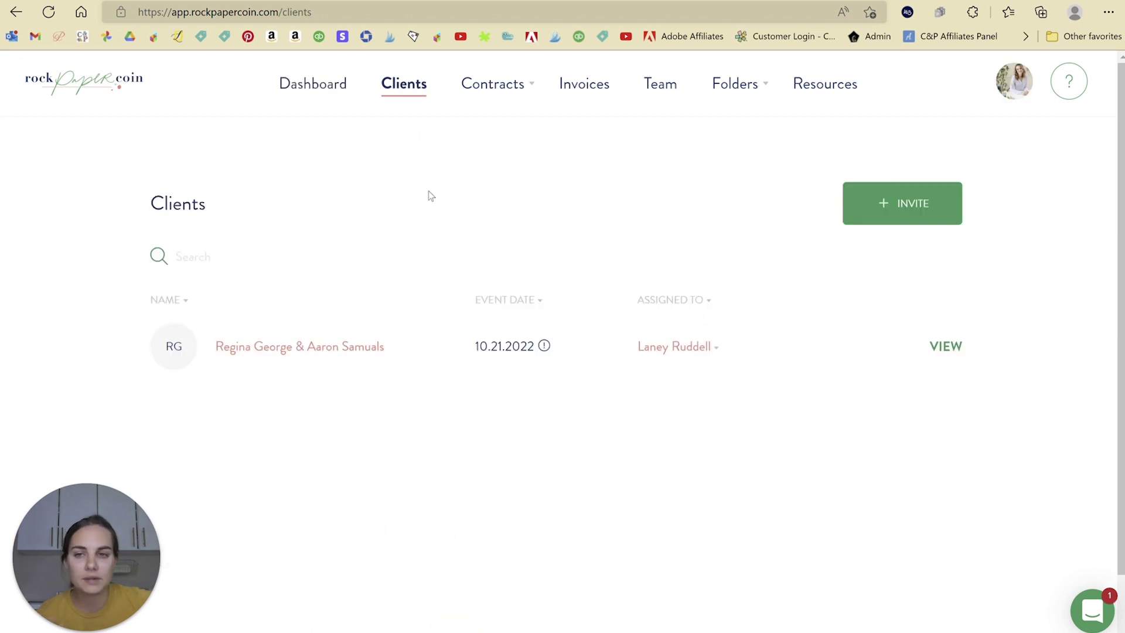
left_click(307, 346)
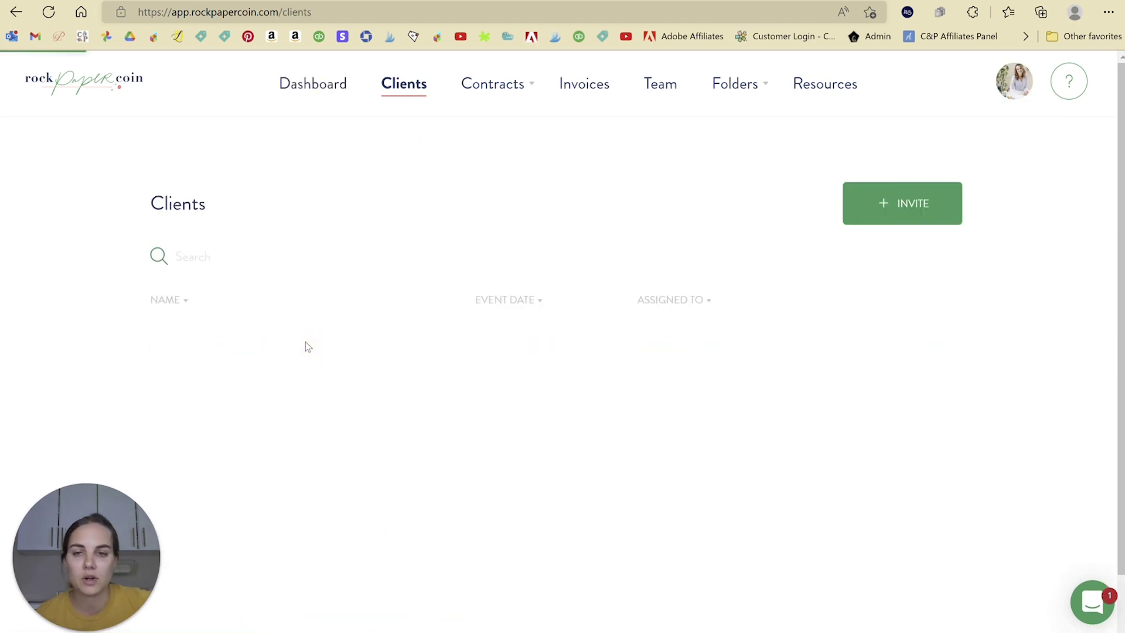
scroll(403, 329, "down", 3)
scroll(468, 334, "up", 2)
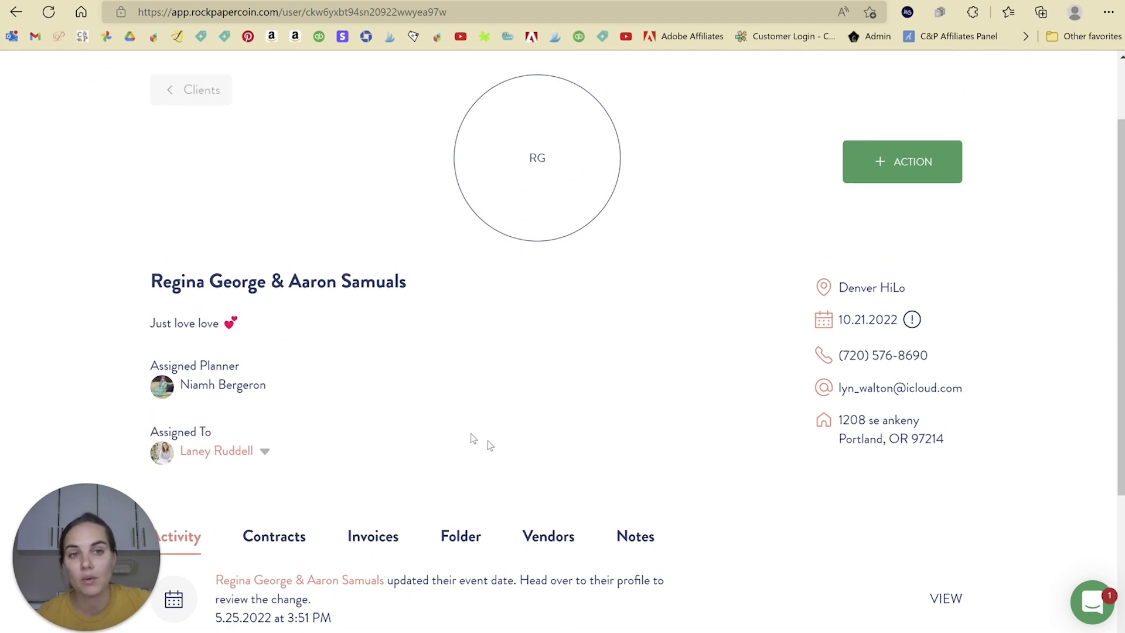
scroll(680, 346, "down", 3)
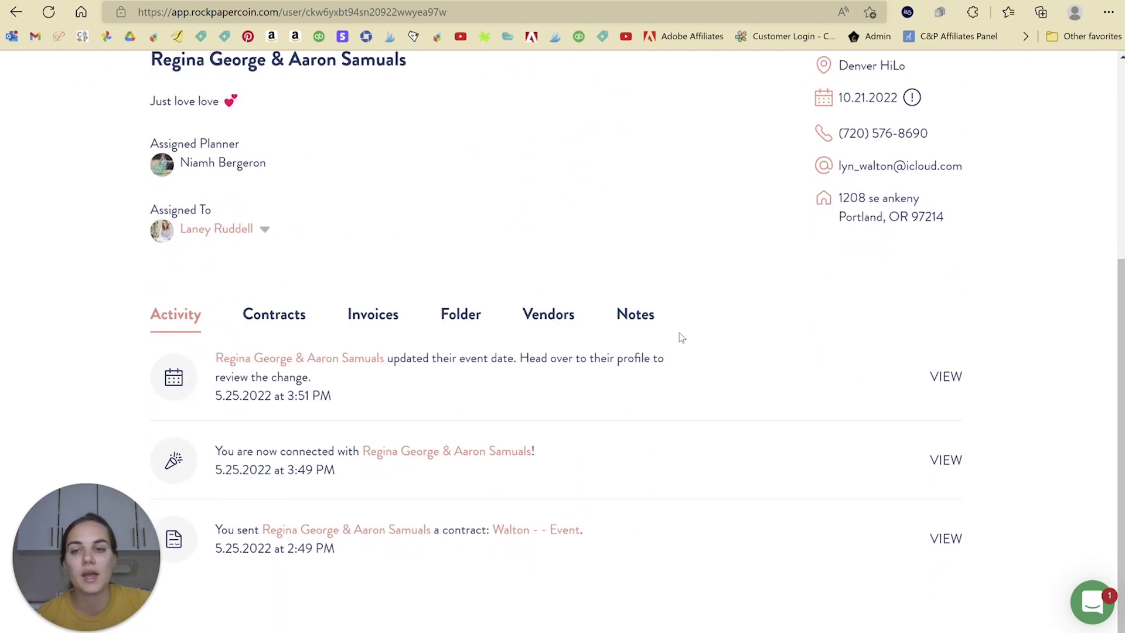
Step: Review the couple's four linked vendors, check the empty Invoices tab, and return to Vendors
left_click(548, 314)
scroll(616, 305, "down", 2)
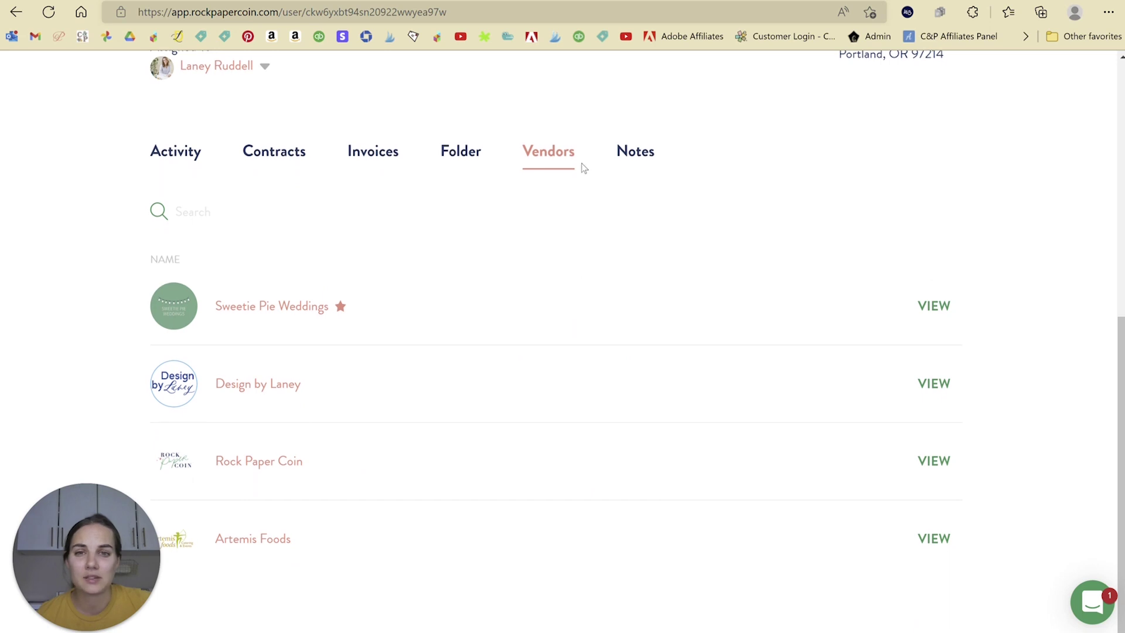
left_click(384, 161)
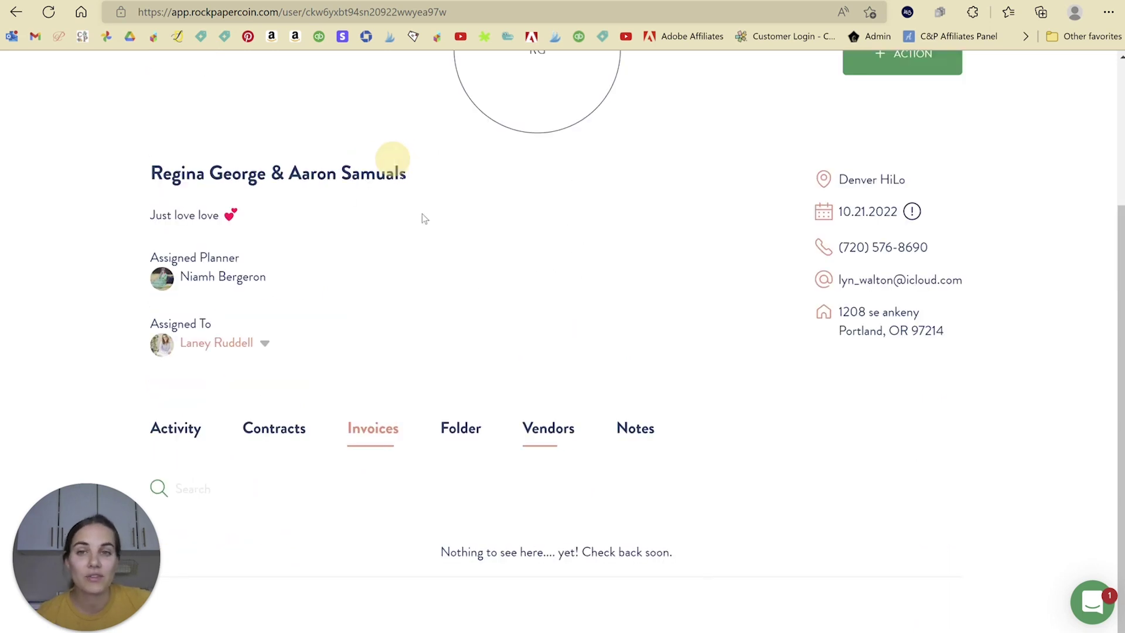
left_click(548, 428)
scroll(566, 352, "down", 3)
scroll(567, 352, "down", 2)
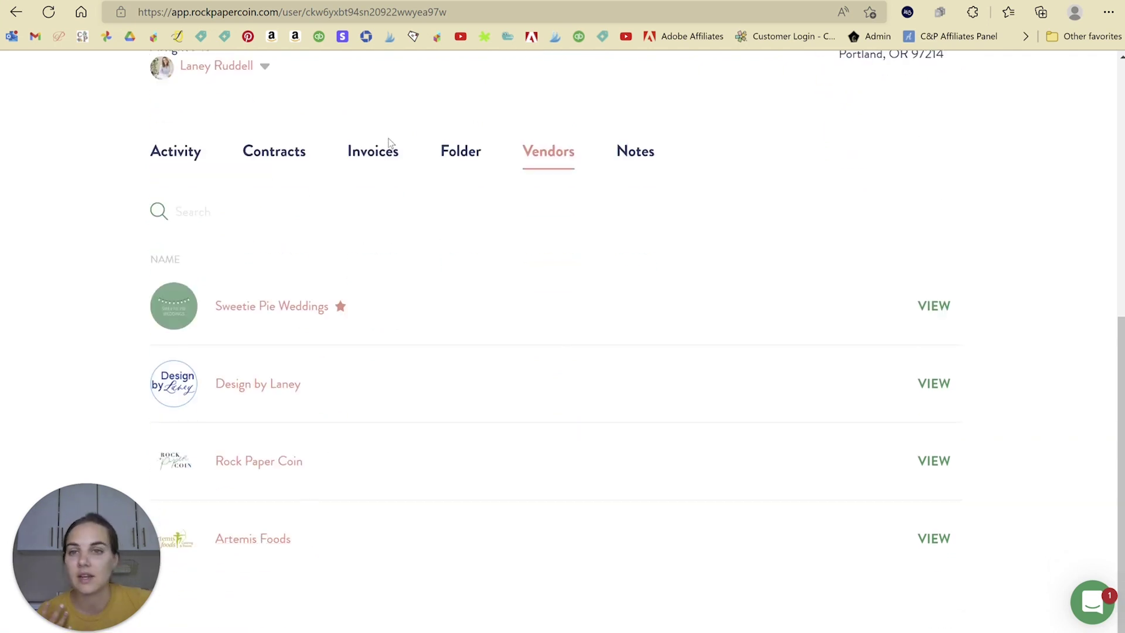
scroll(438, 237, "up", 2)
scroll(437, 241, "up", 3)
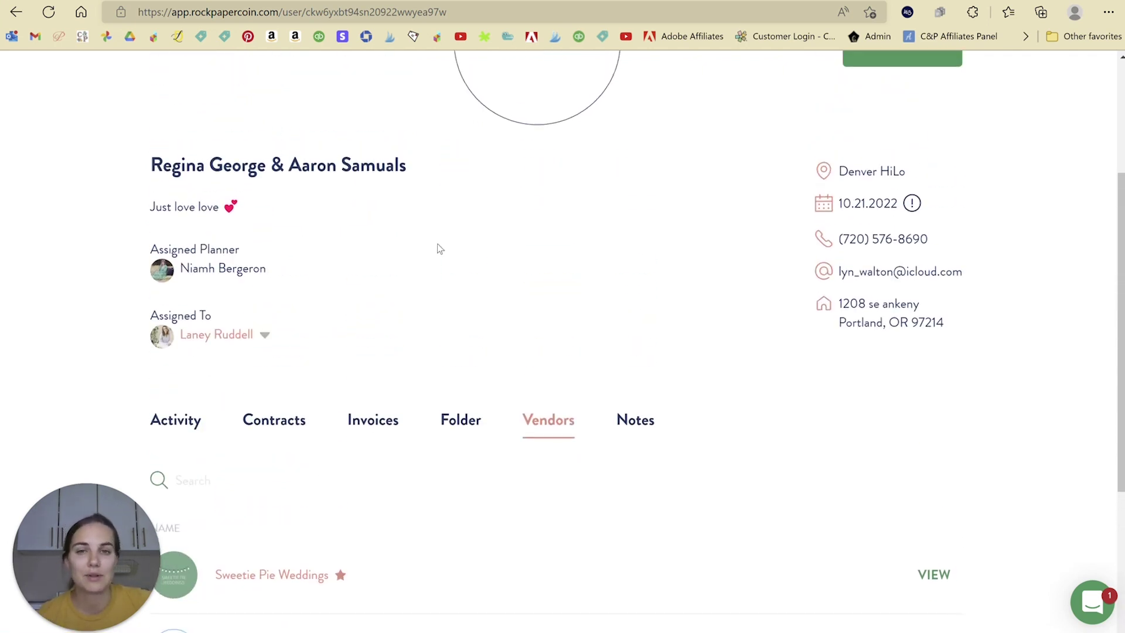
scroll(437, 246, "down", 5)
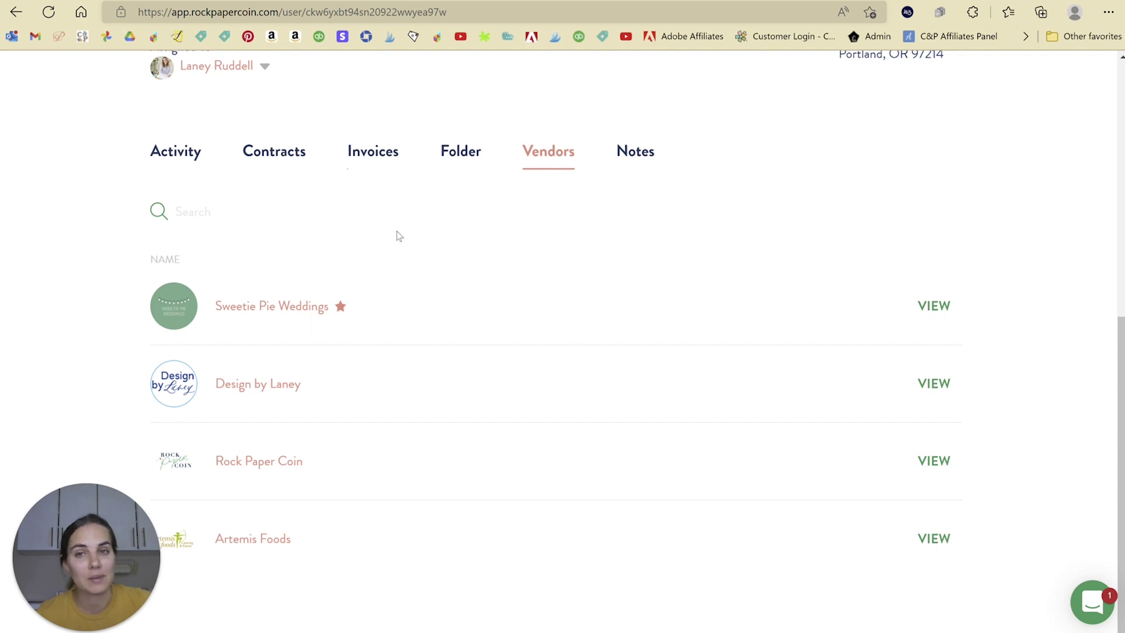
Step: Scroll through the client's Contracts tab, which lists no contracts yet
left_click(297, 441)
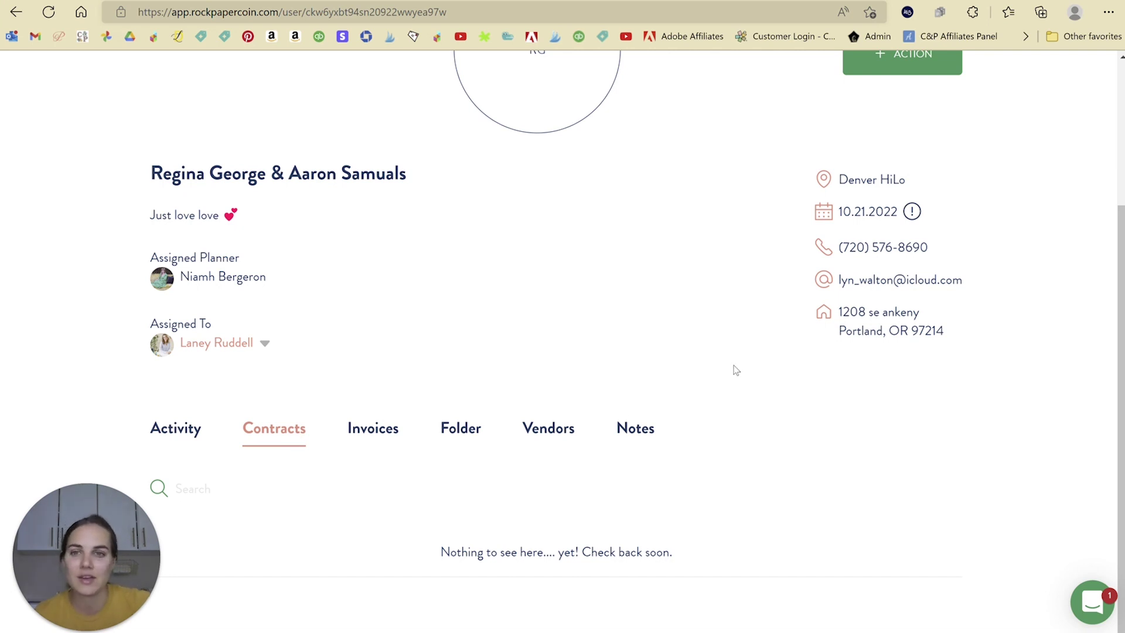
scroll(736, 370, "up", 3)
scroll(736, 370, "down", 2)
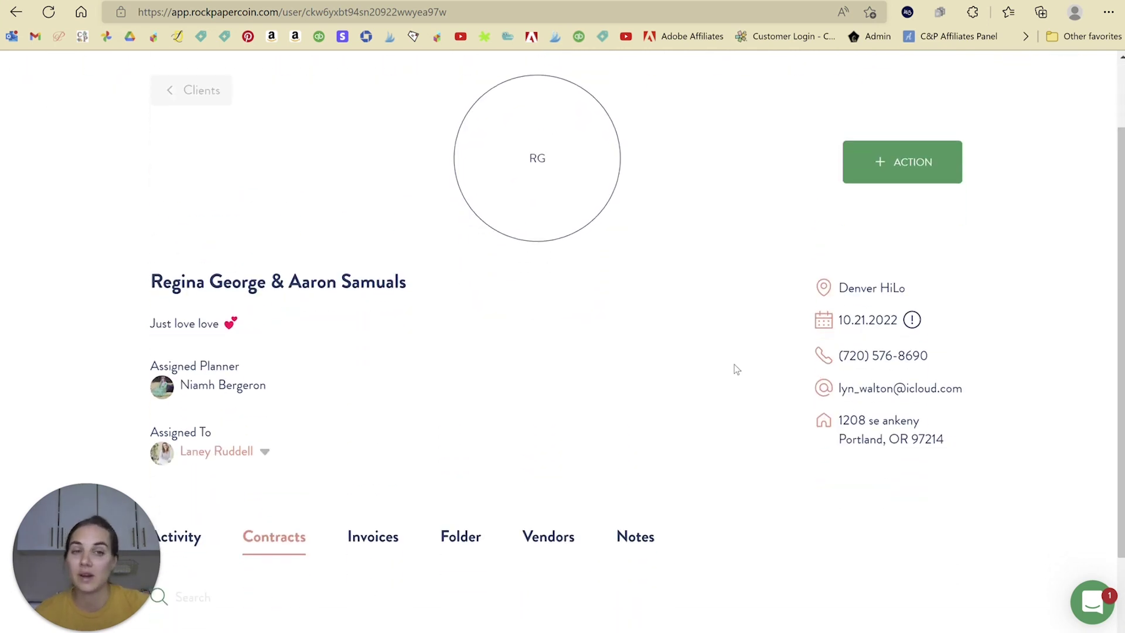
scroll(737, 369, "down", 2)
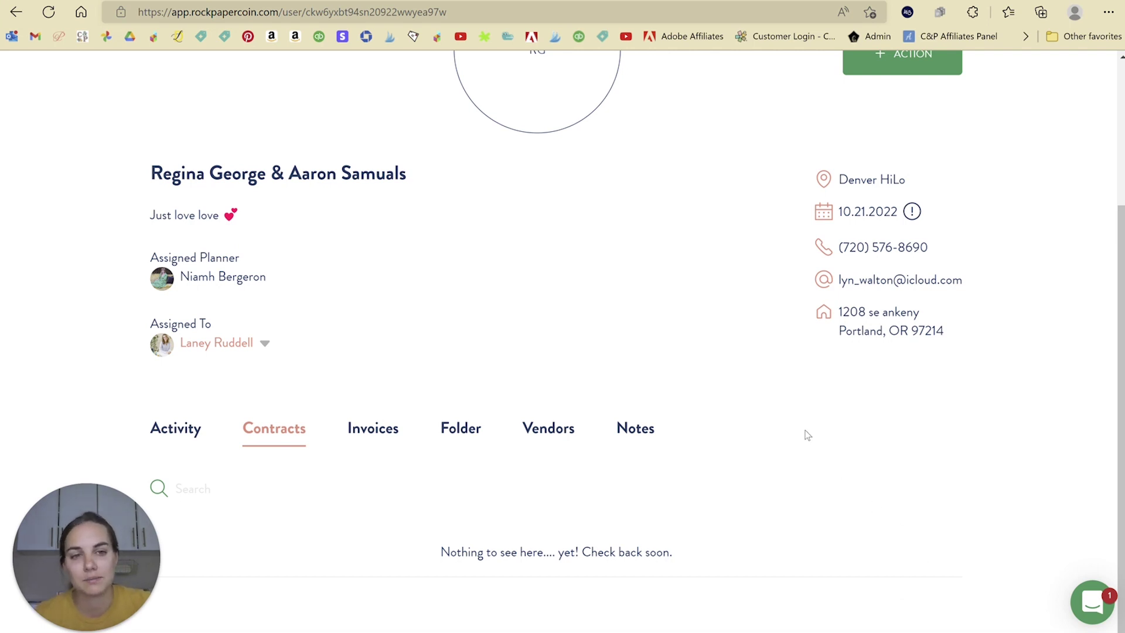
scroll(733, 317, "up", 3)
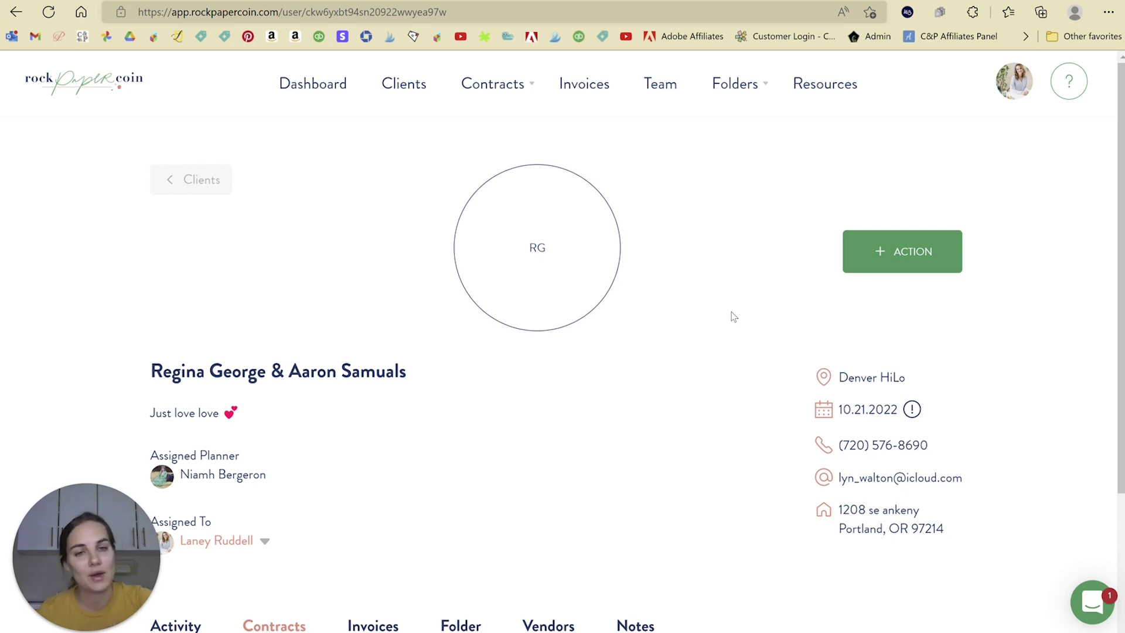
left_click(599, 84)
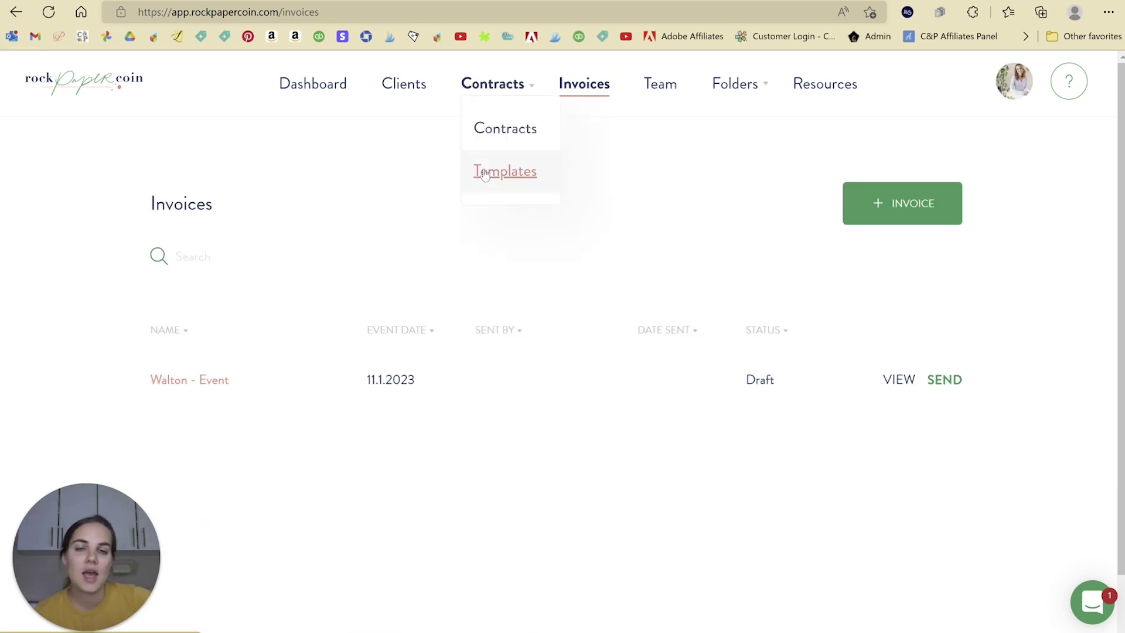
Step: Open the Design Contract template from the saved contract templates
left_click(484, 171)
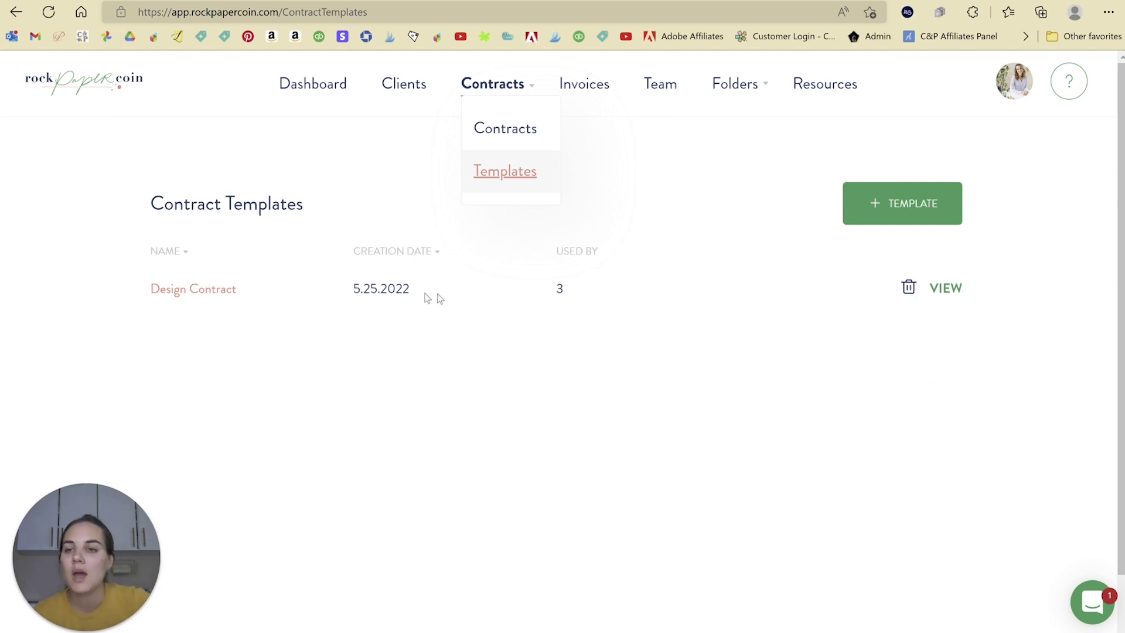
left_click(221, 291)
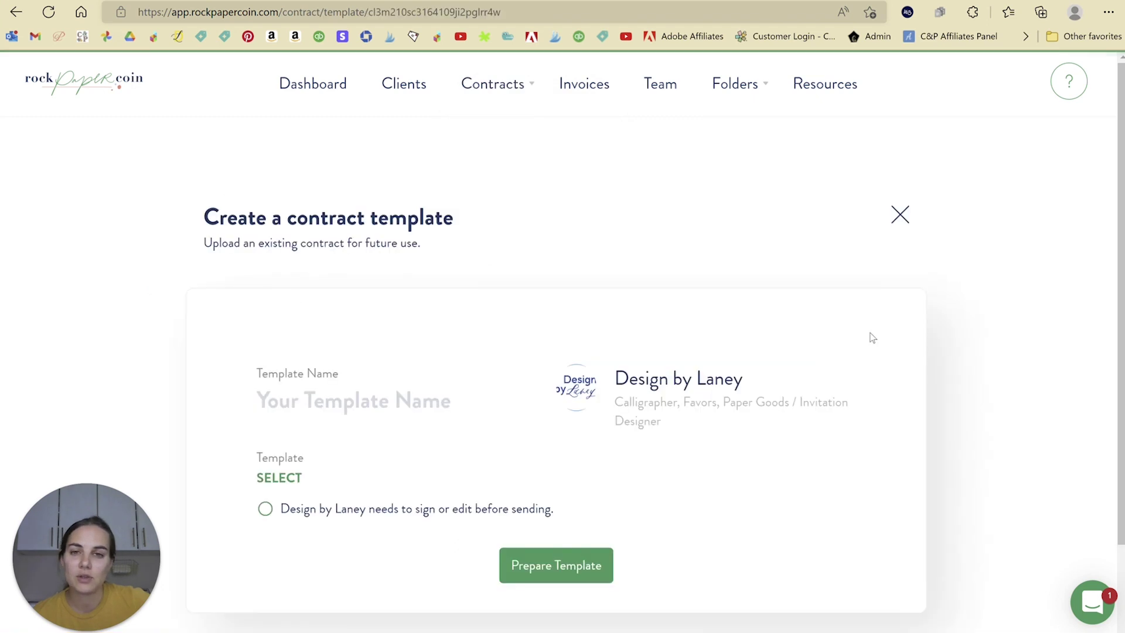
scroll(876, 336, "down", 1)
scroll(802, 269, "down", 3)
scroll(523, 328, "down", 2)
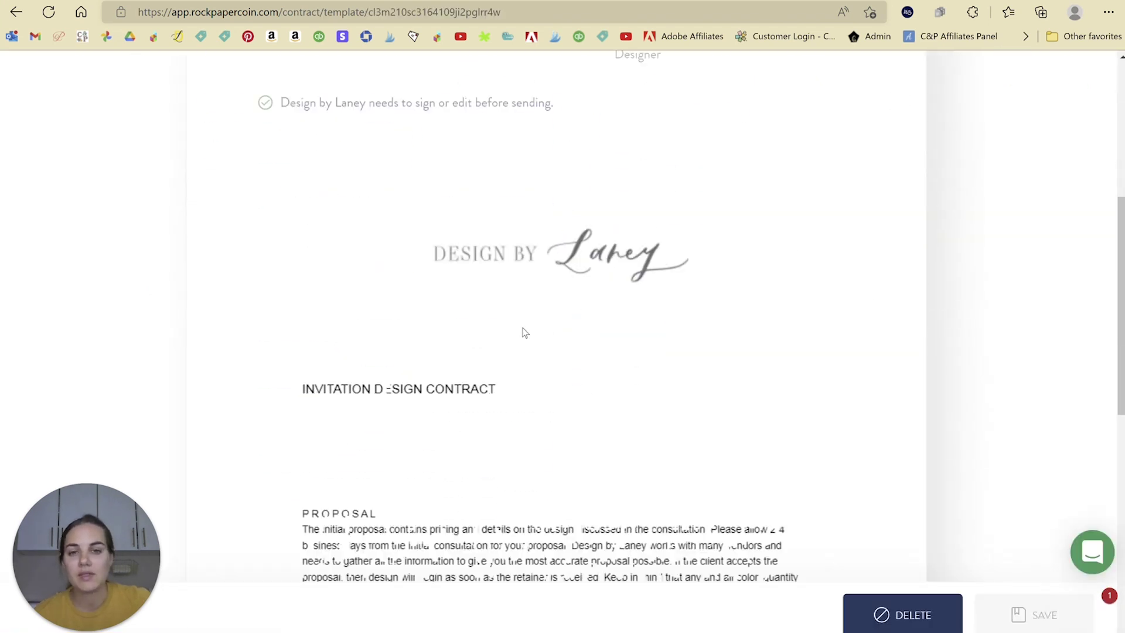
scroll(522, 328, "down", 7)
scroll(745, 284, "down", 3)
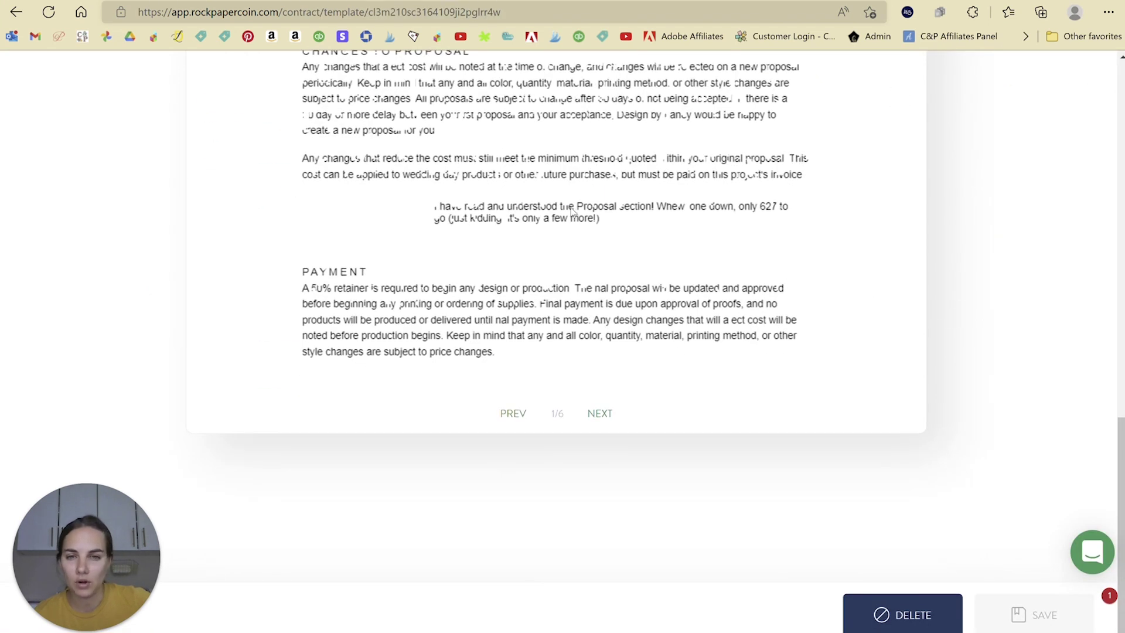
Step: Read through the Design Contract template, then close it back to the templates list
scroll(558, 233, "up", 7)
scroll(558, 233, "up", 2)
scroll(571, 239, "up", 6)
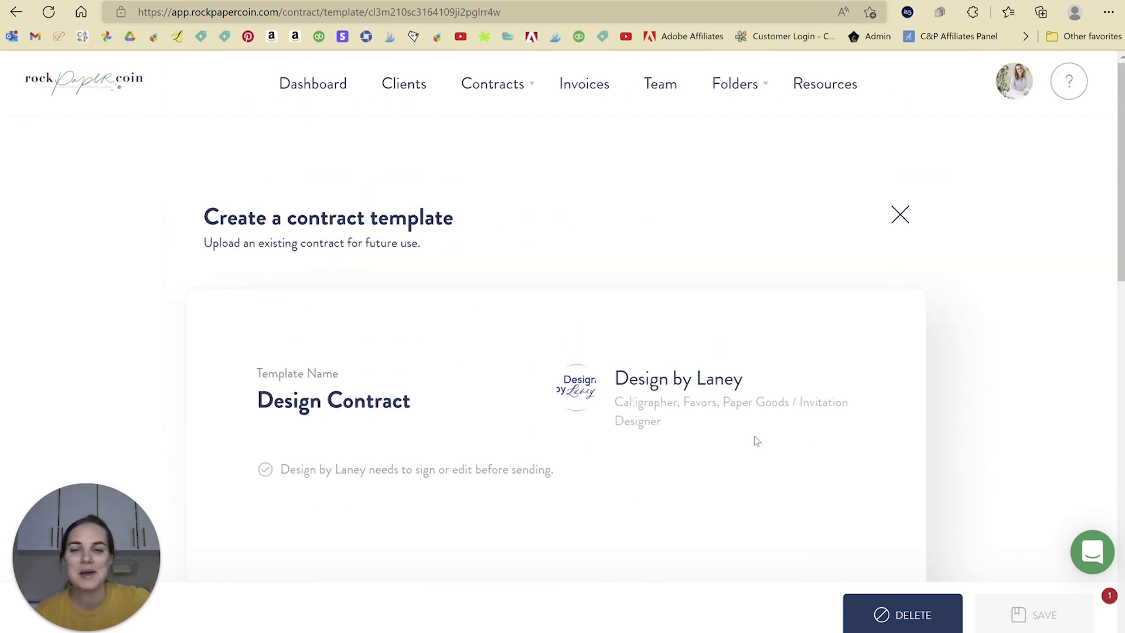
scroll(703, 225, "down", 4)
scroll(702, 225, "down", 2)
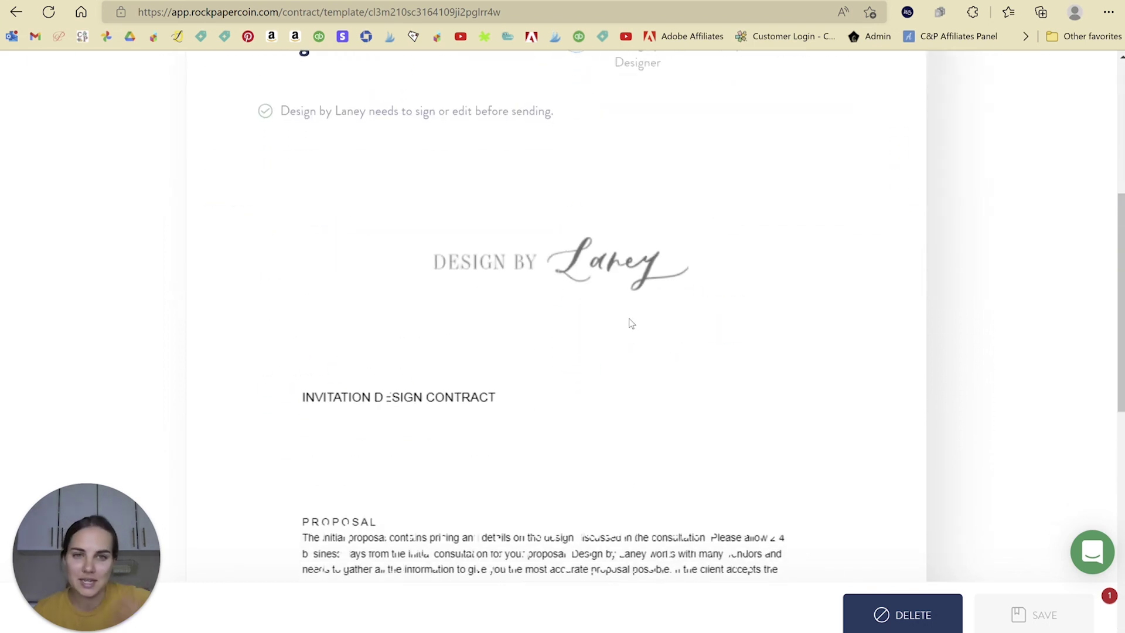
scroll(595, 487, "down", 3)
scroll(680, 402, "up", 8)
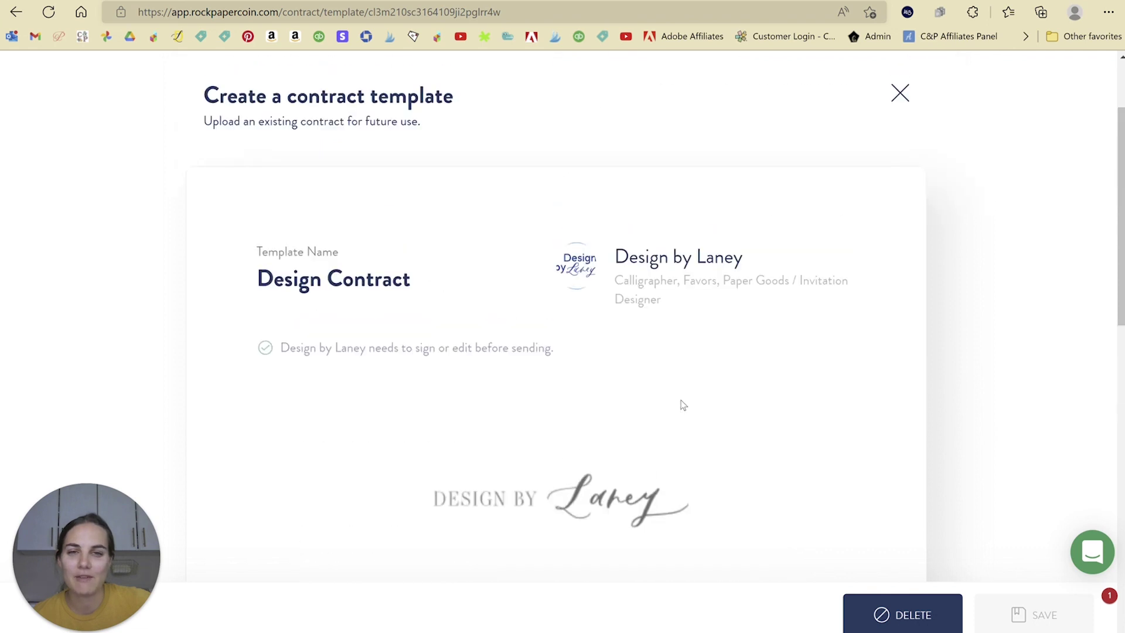
scroll(989, 166, "up", 3)
left_click(900, 212)
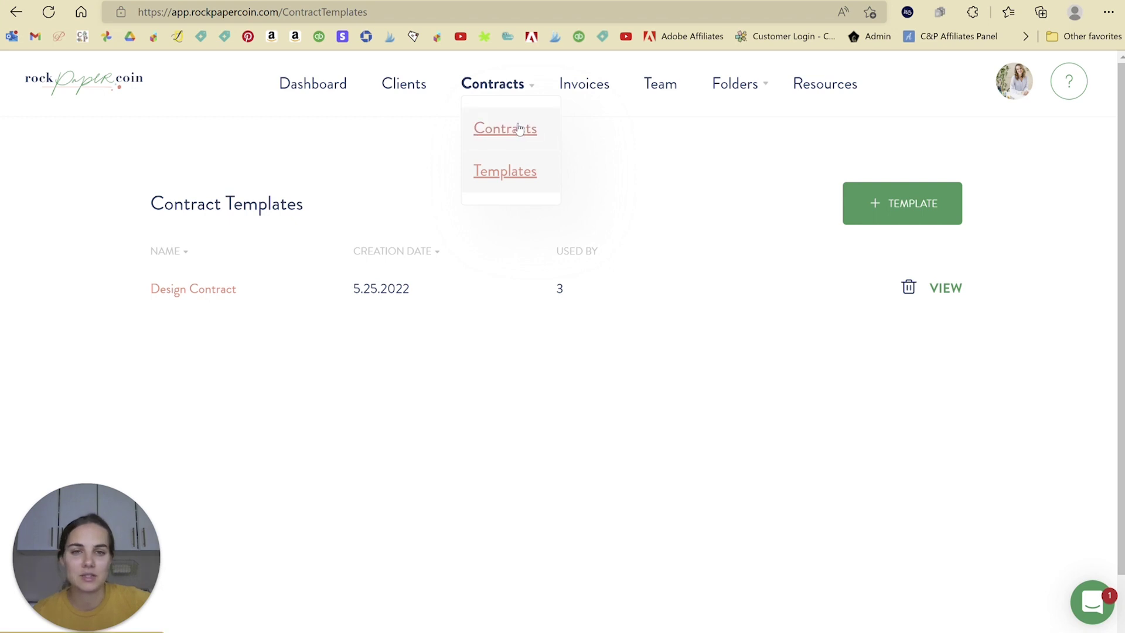
mouse_move(492, 83)
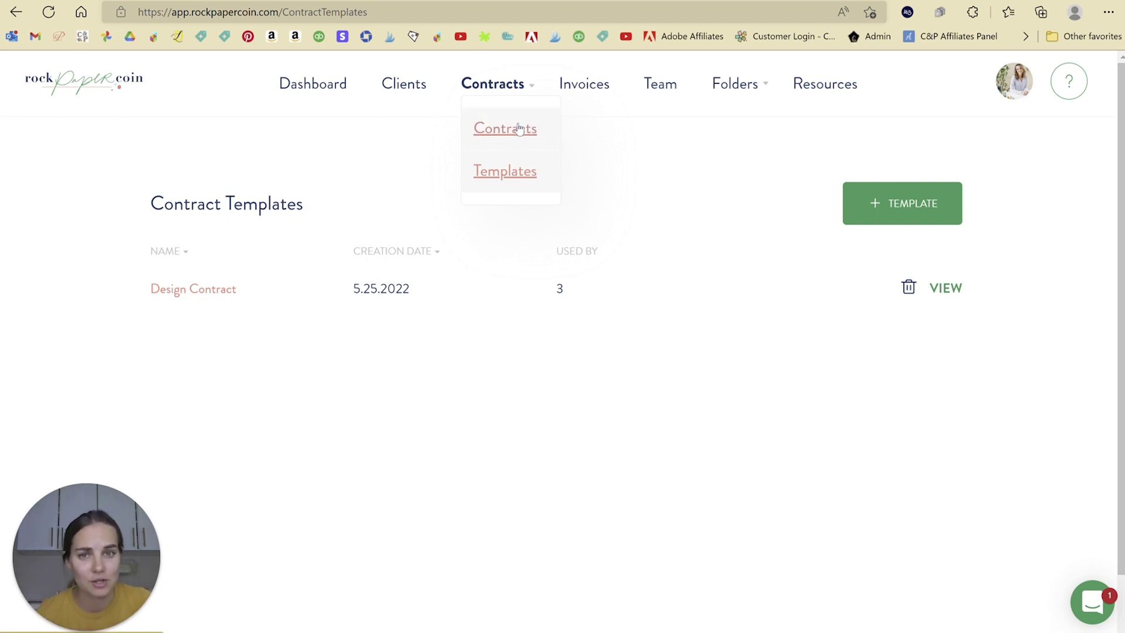
left_click(661, 84)
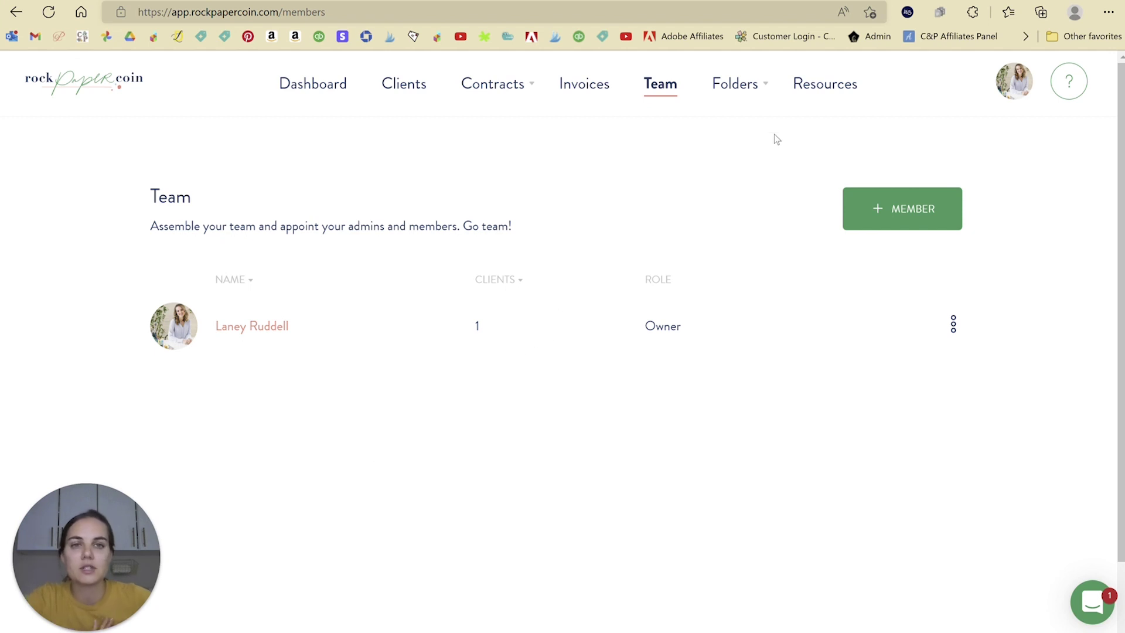
mouse_move(735, 83)
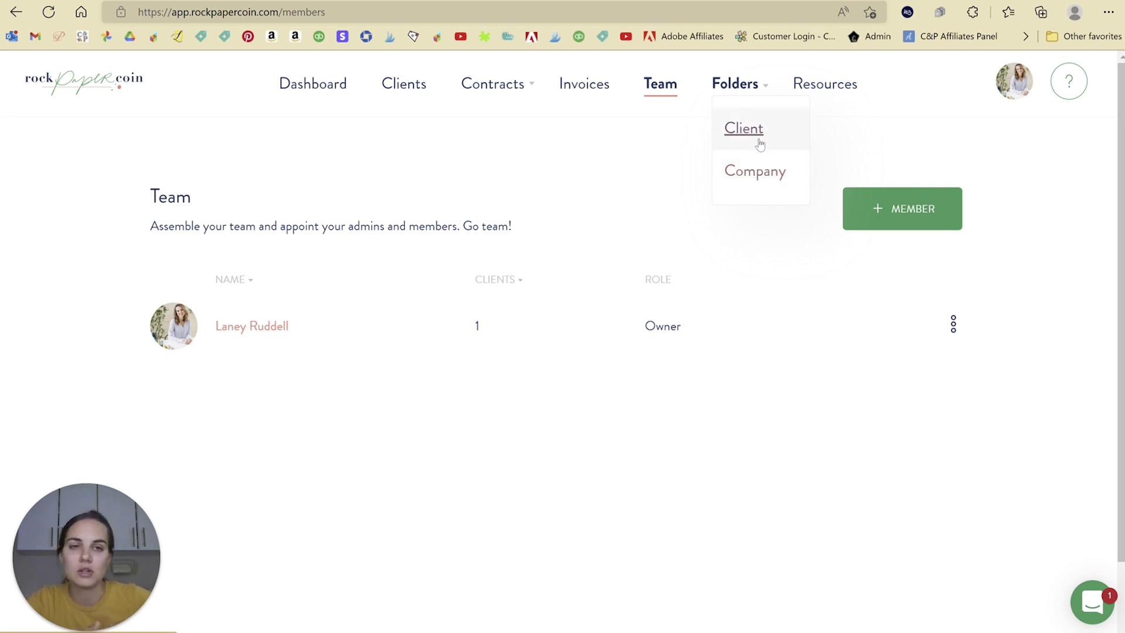
Step: Go from the Team page, showing only the owner, to the Client folders list
left_click(738, 132)
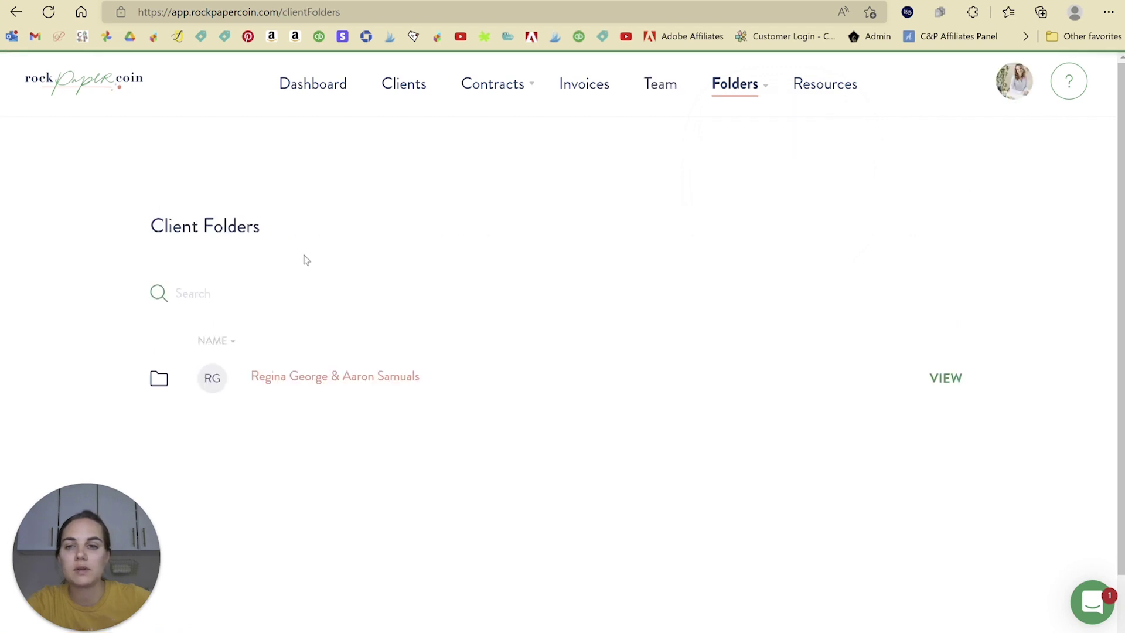
Step: Open the couple's empty folder and show the Upload file and Google Drive file options
scroll(363, 332, "down", 1)
left_click(311, 306)
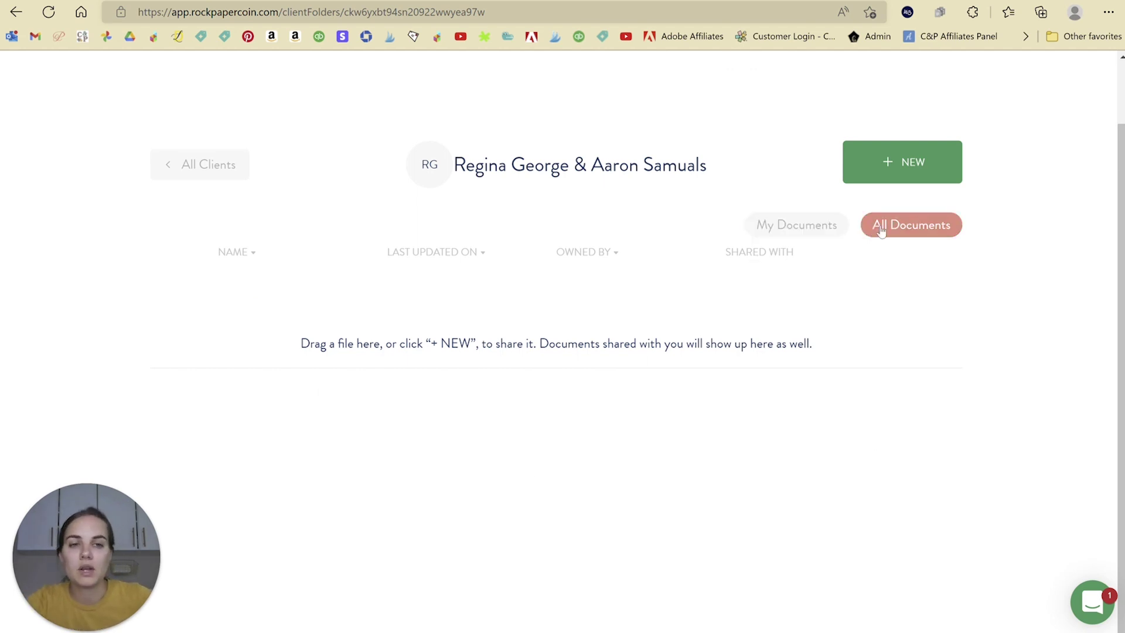
left_click(921, 171)
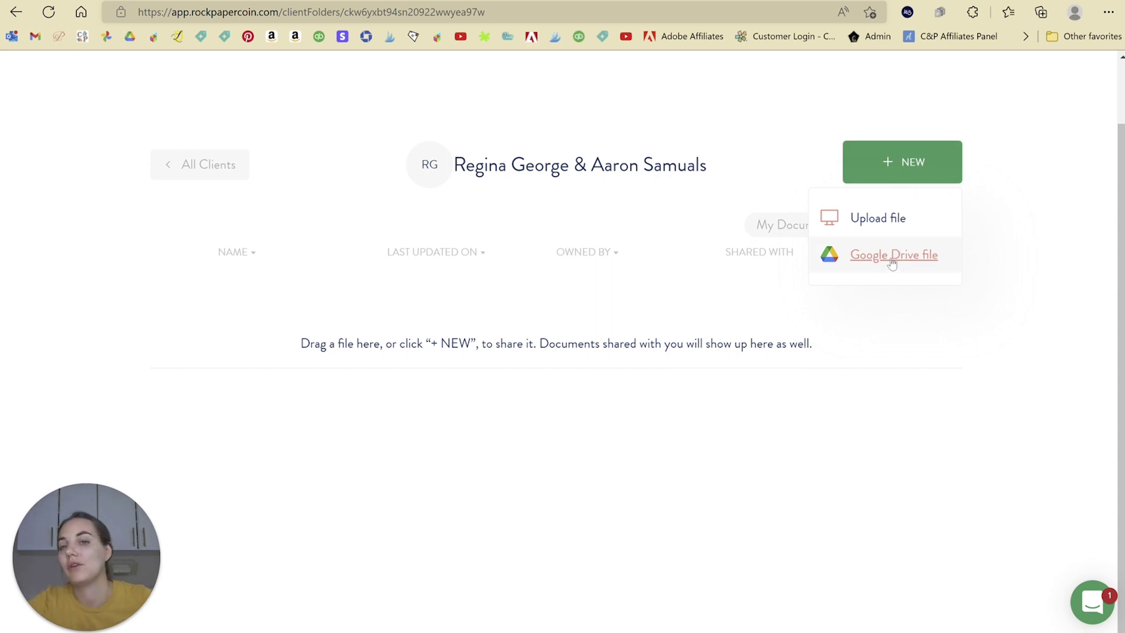
Step: Go back from the couple's folder to the Client Folders list
key("alt+Left")
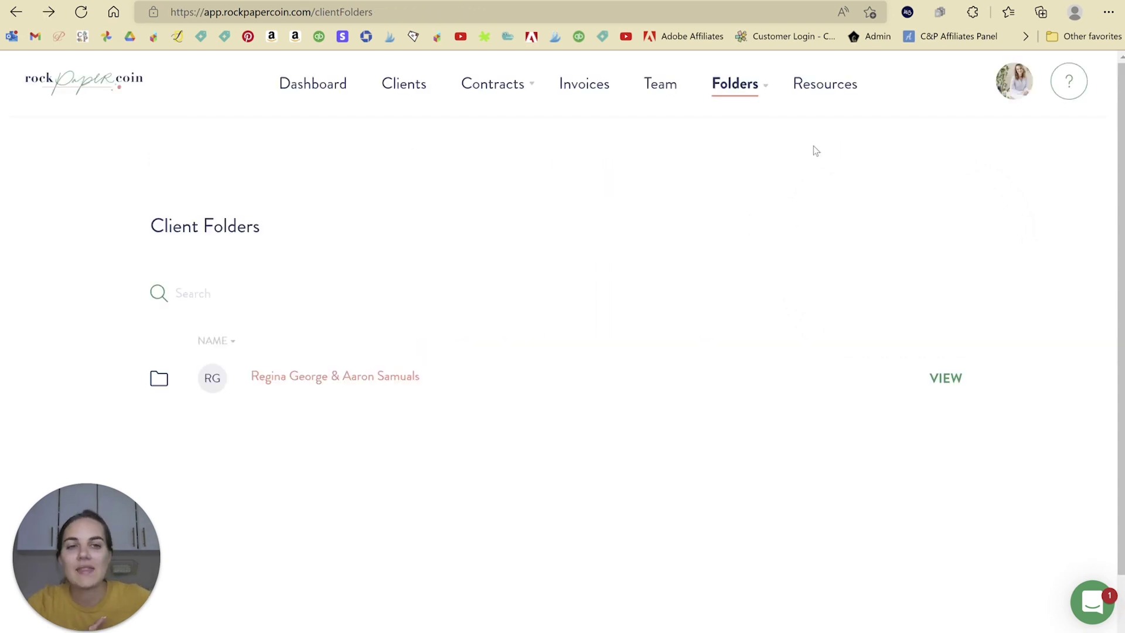